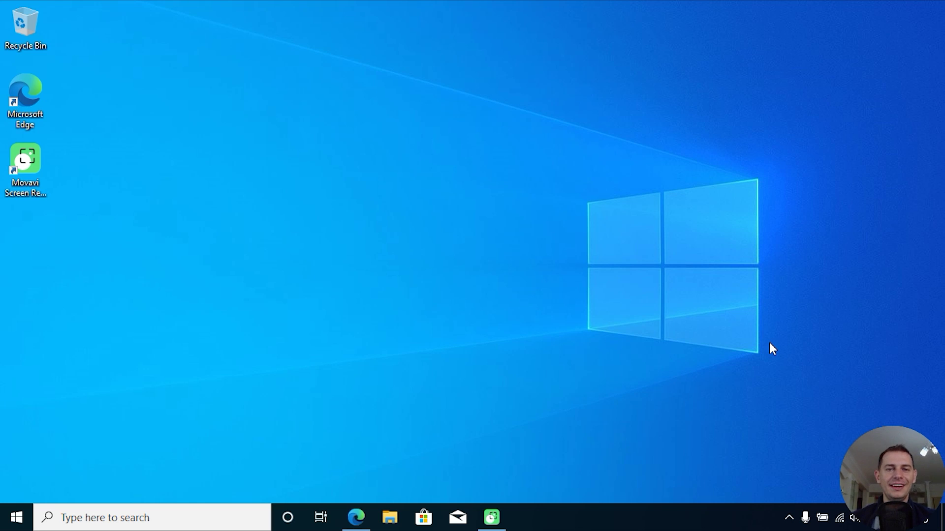
- Refresh the desktop, then resume paused updates under Settings' Update & Security
right_click(468, 148)
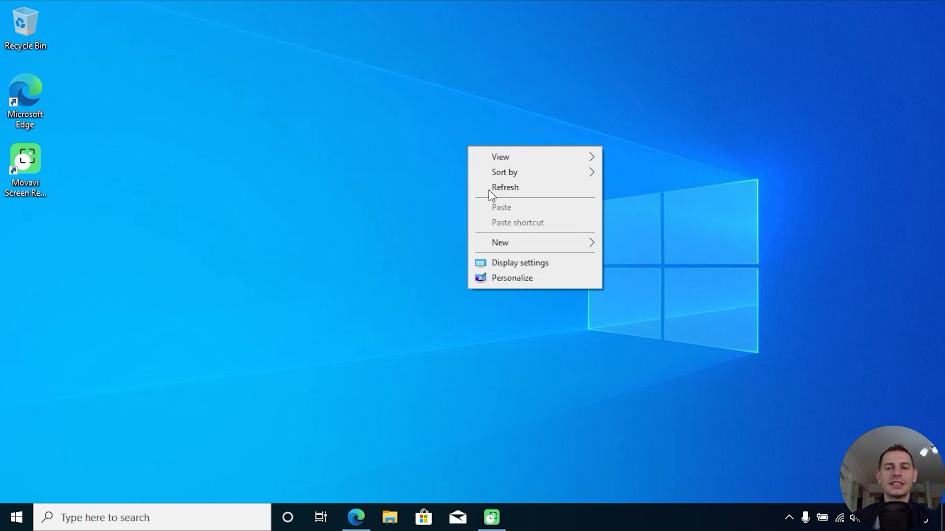
left_click(513, 192)
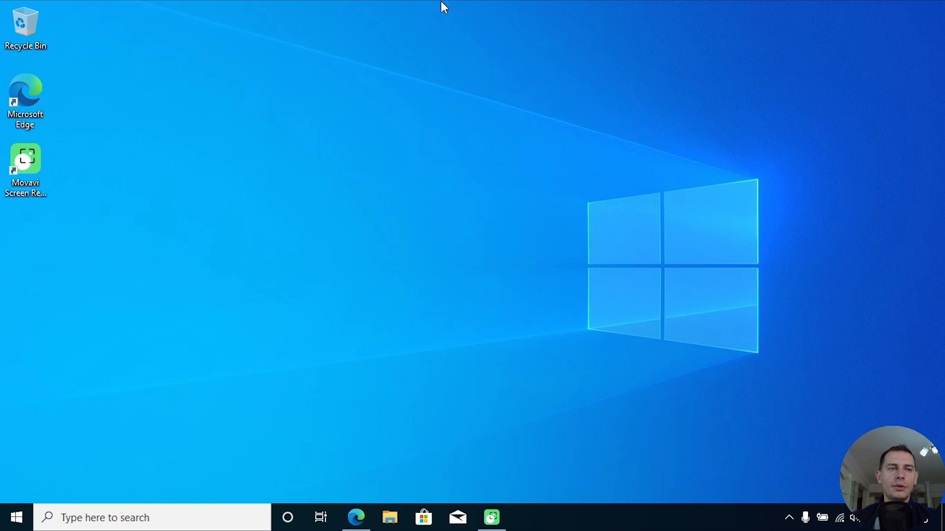
key("super")
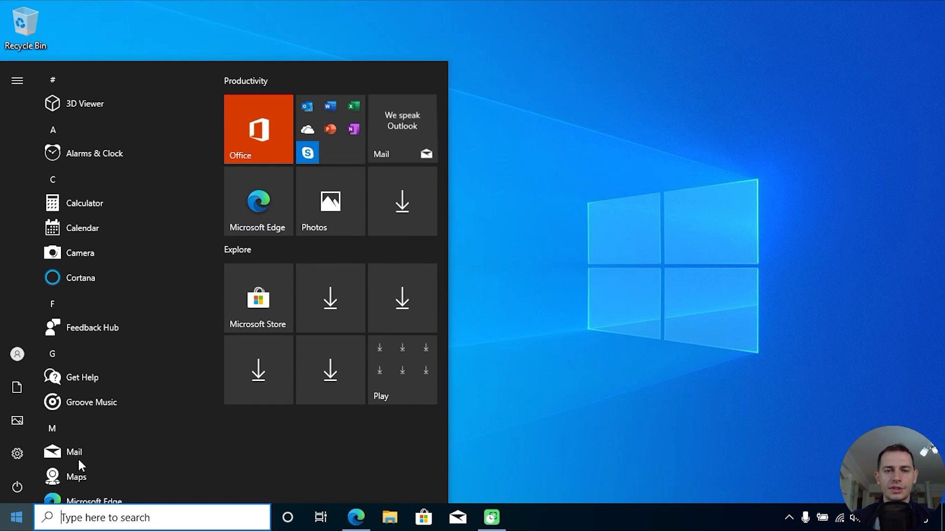
type("sett")
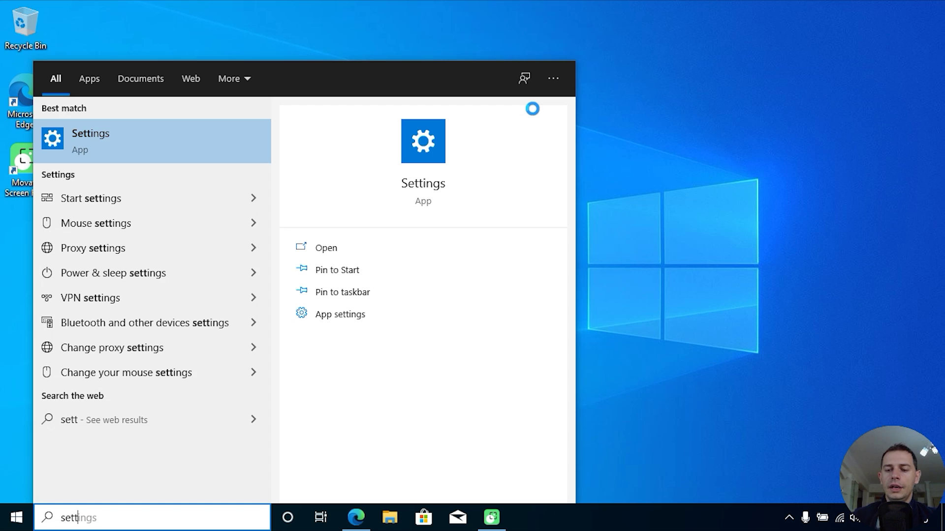
key("Return")
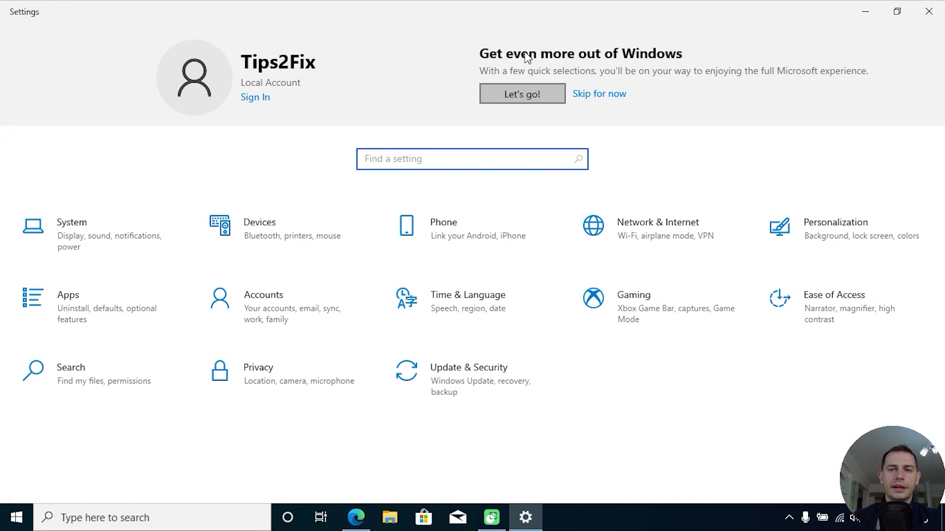
left_click(453, 384)
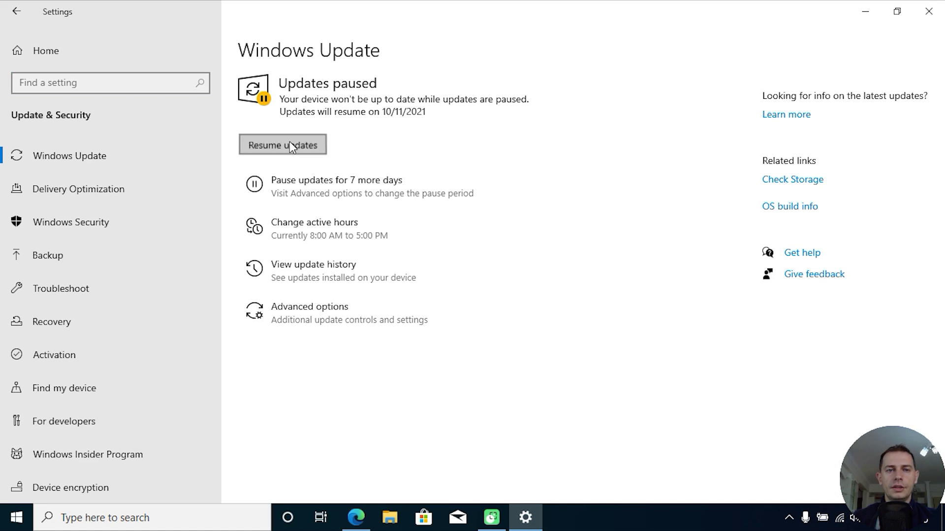
left_click(289, 143)
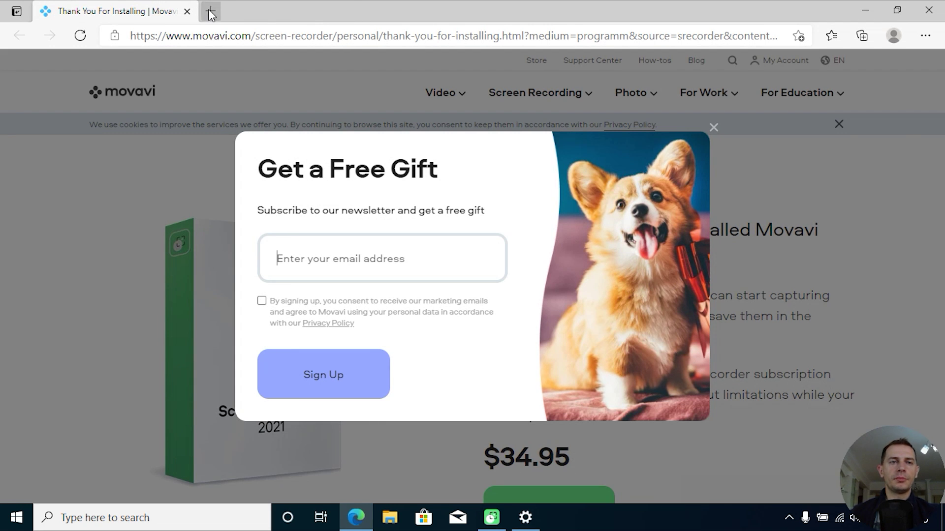
- Search 'windows' in a new Edge tab and download the PC Health Check app
left_click(210, 10)
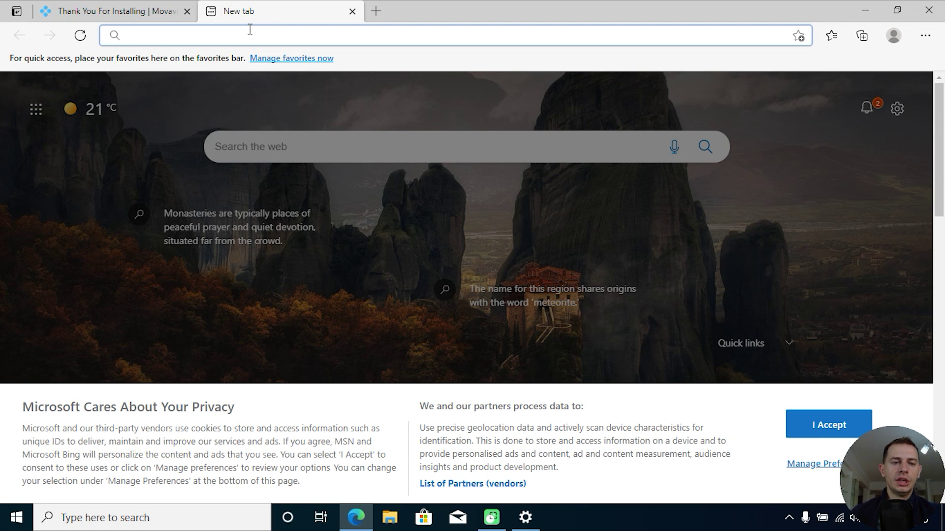
type("windows/windows-11")
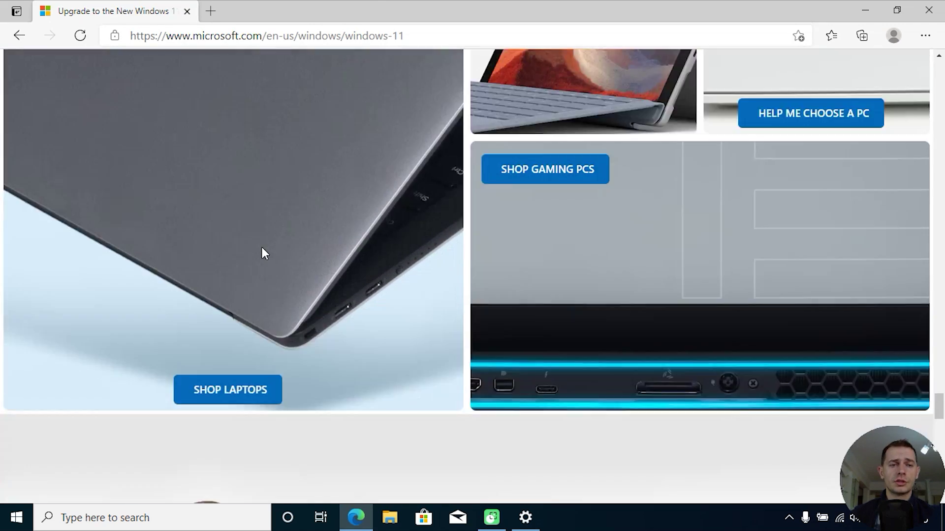
scroll(261, 250, "down", 15)
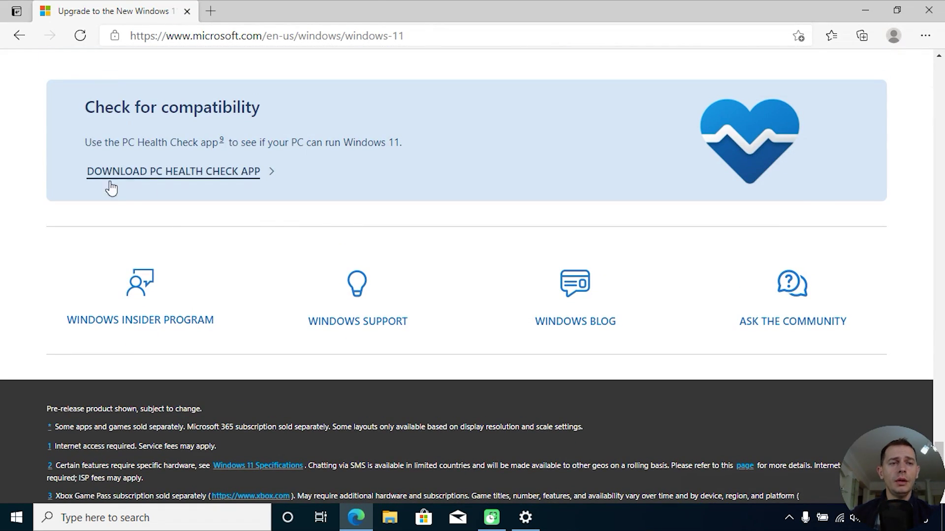
left_click(152, 171)
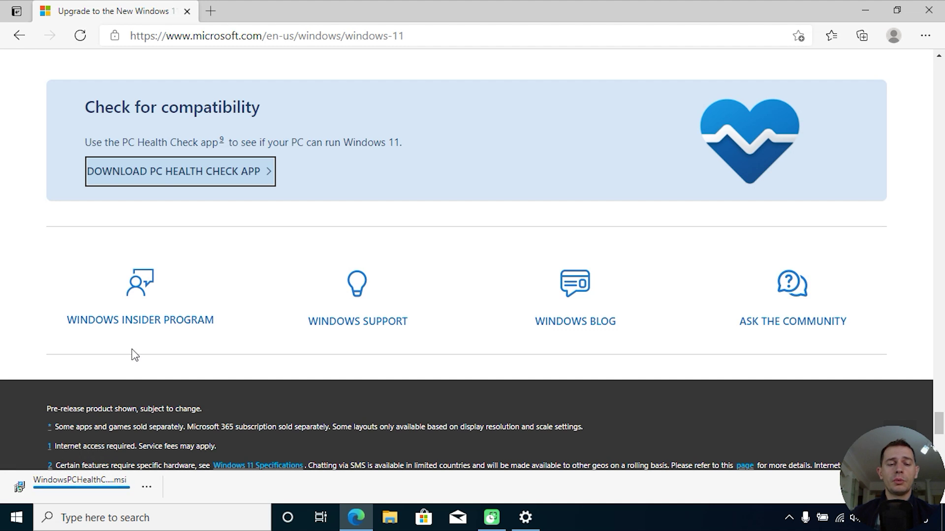
- Install PC Health Check from WindowsPCHealthCheckSetup.msi, accepting the license terms
left_click(47, 492)
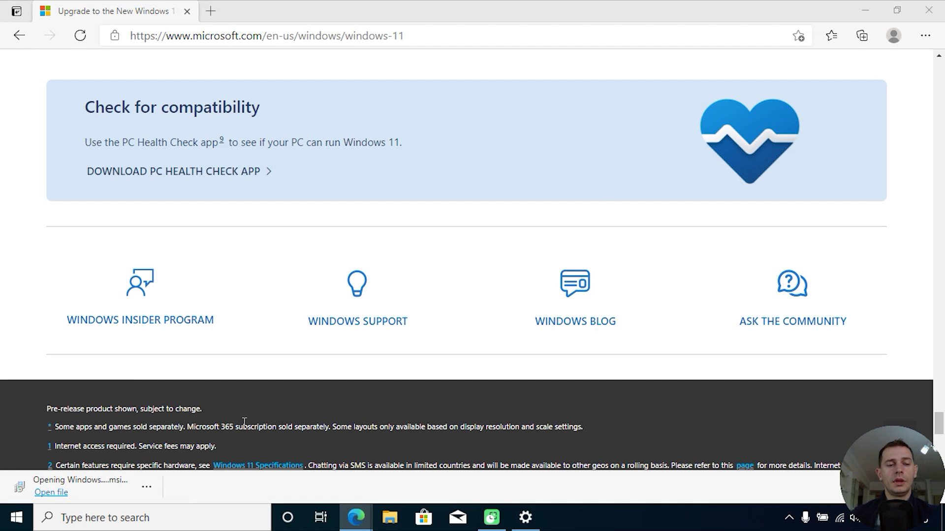
left_click(453, 334)
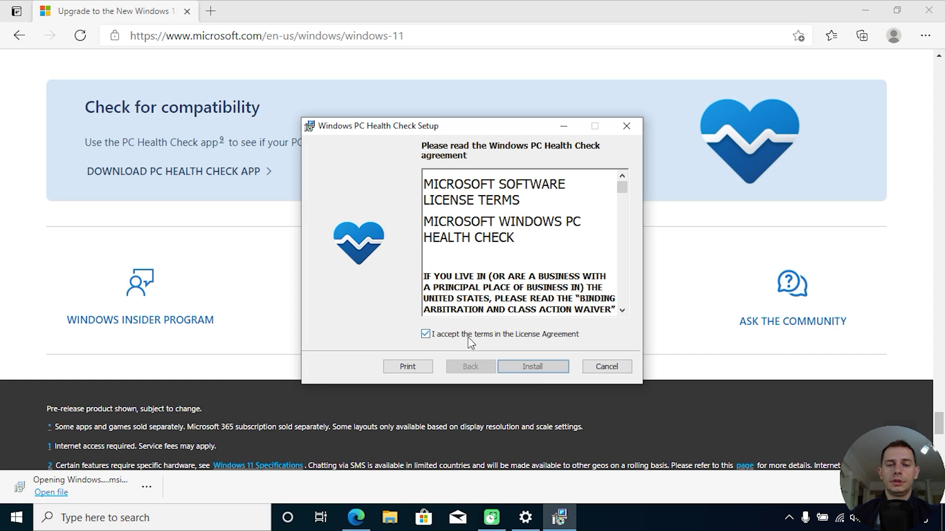
left_click(537, 367)
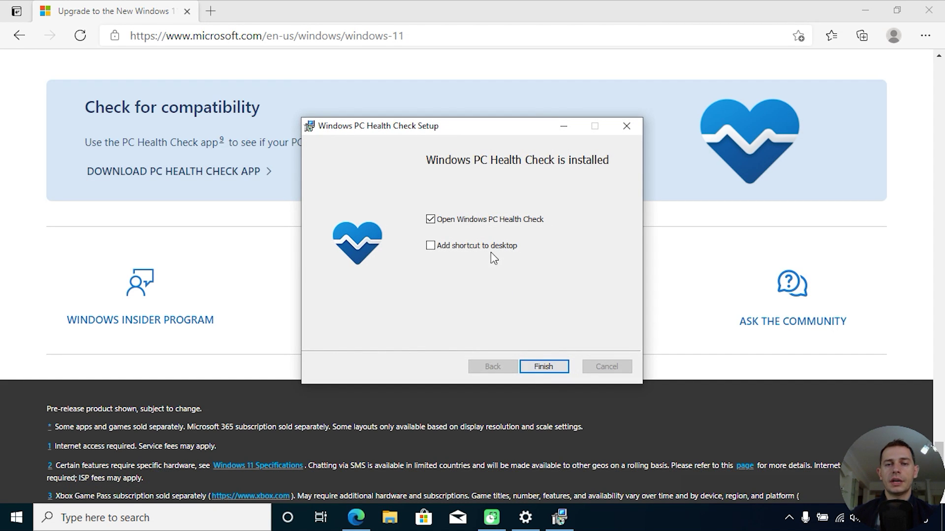
left_click(541, 367)
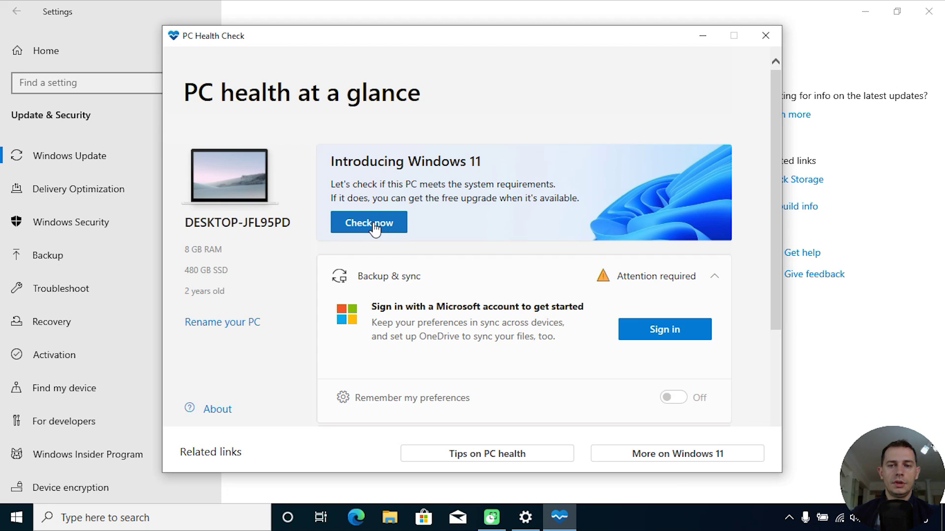
- Run the Windows 11 compatibility check, dismiss the result and minimize PC Health Check
left_click(374, 226)
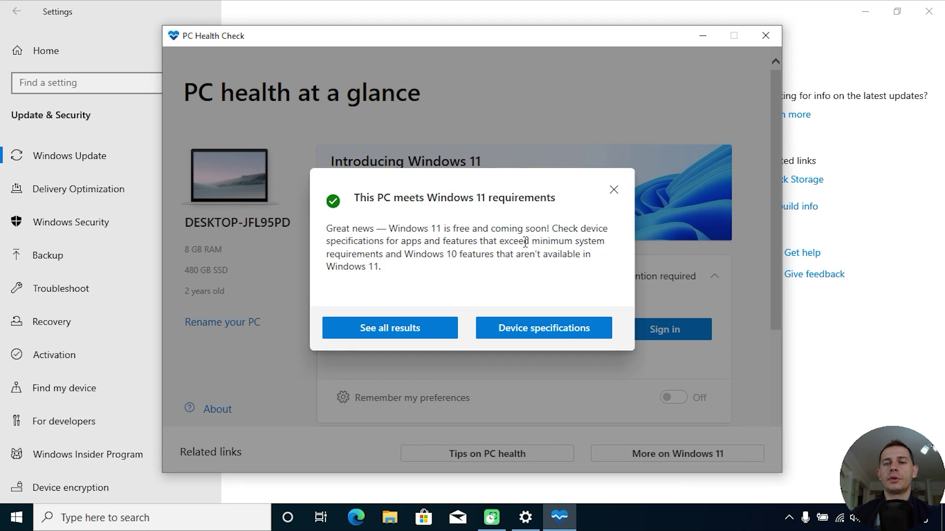
left_click(614, 193)
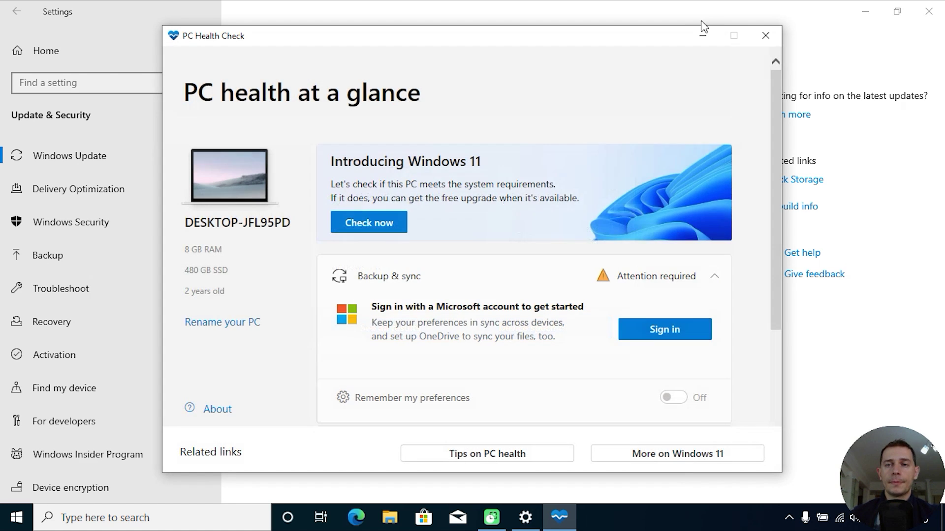
left_click(703, 37)
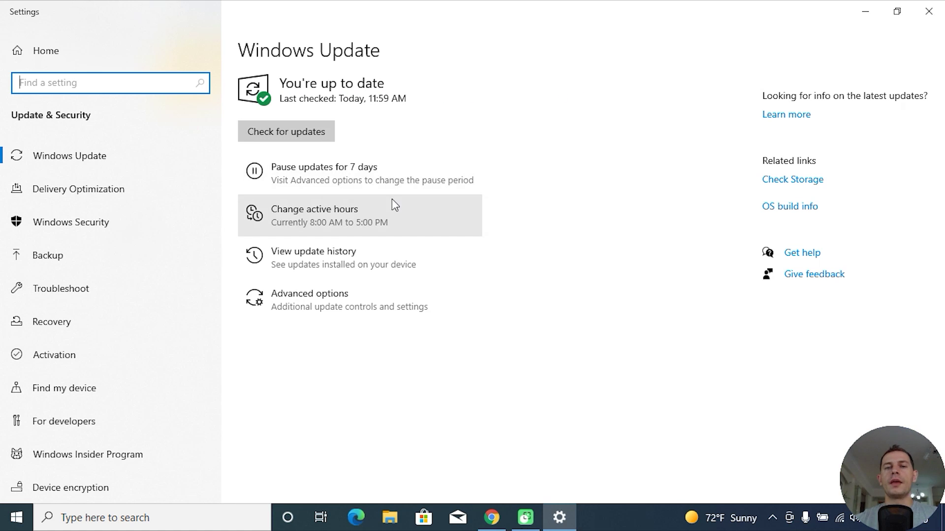
- Run another Check for updates on the Windows Update page
left_click(329, 138)
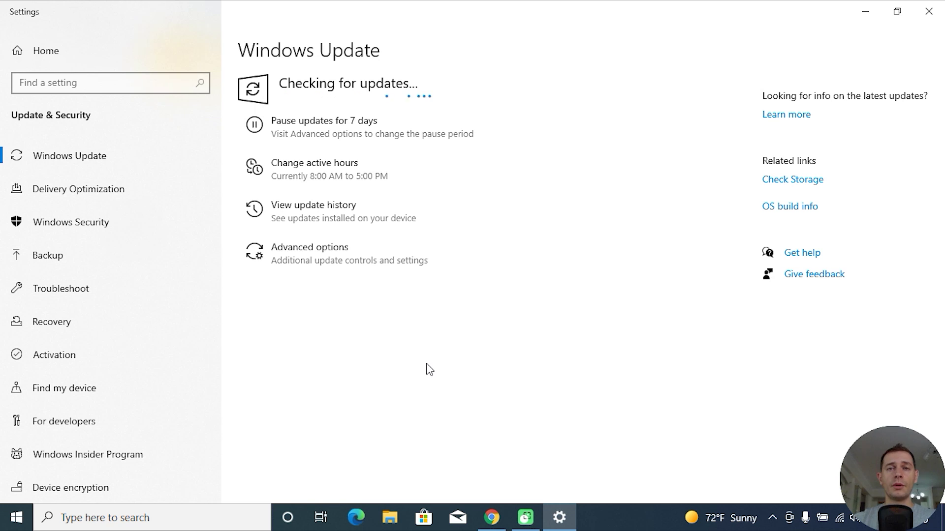
- Search Google in Chrome for 'windows 11 download', then minimize the Settings window
left_click(491, 518)
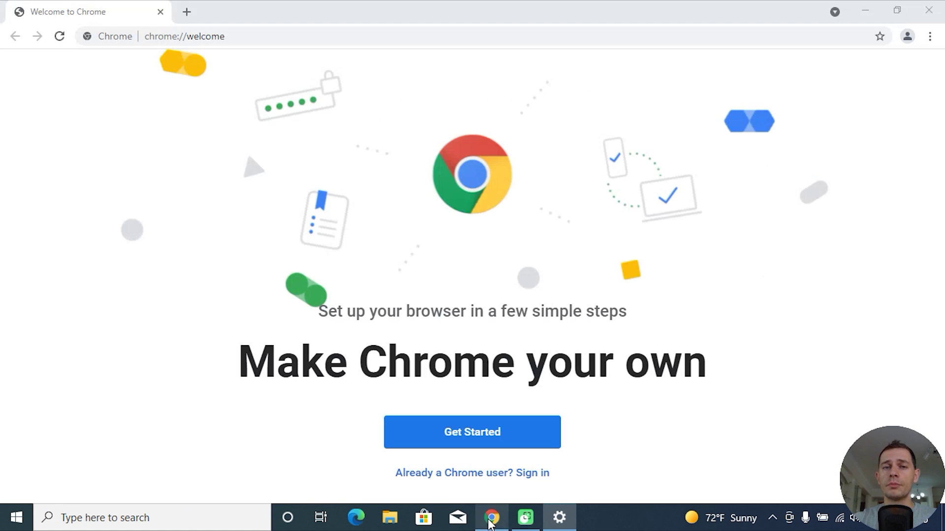
left_click(278, 37)
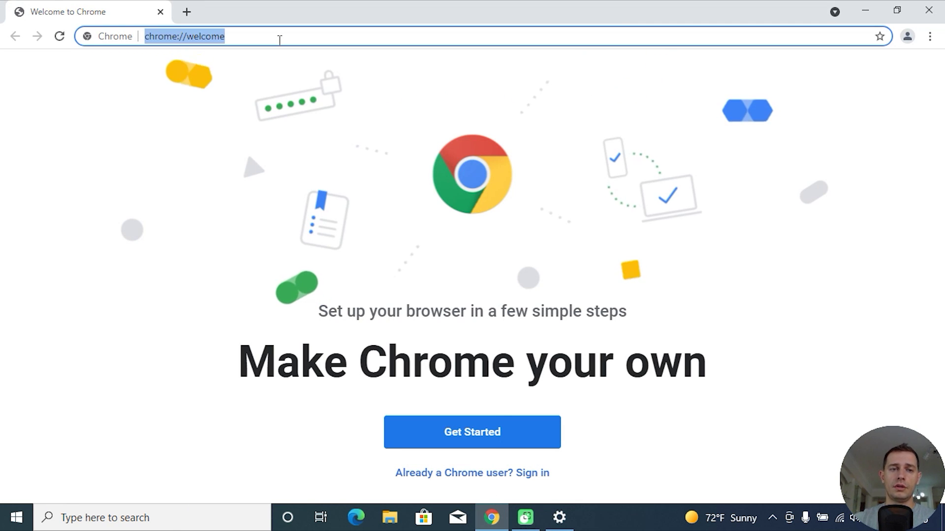
type("windows")
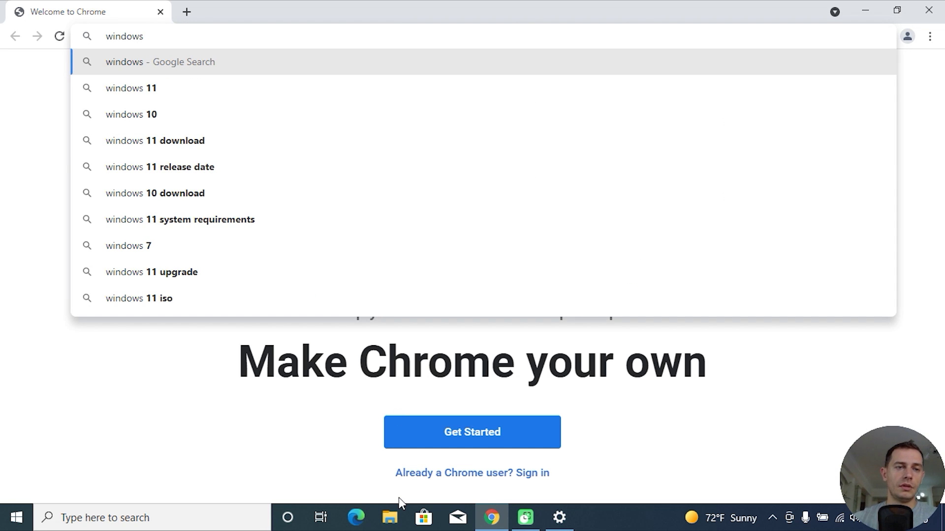
left_click(180, 146)
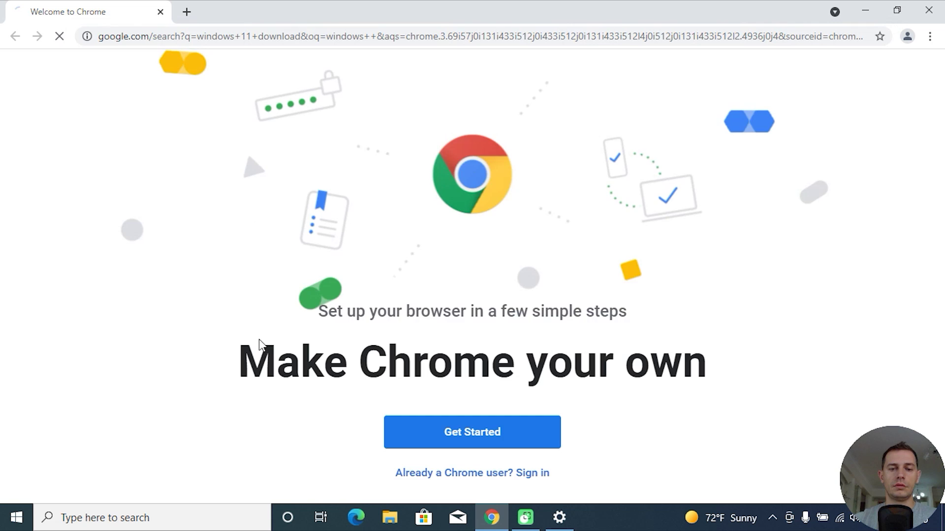
left_click(557, 522)
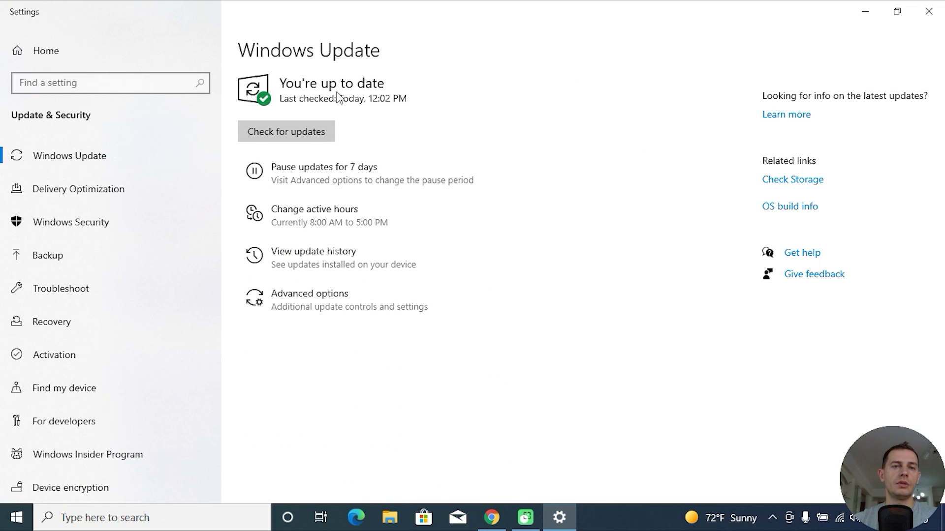
left_click(866, 12)
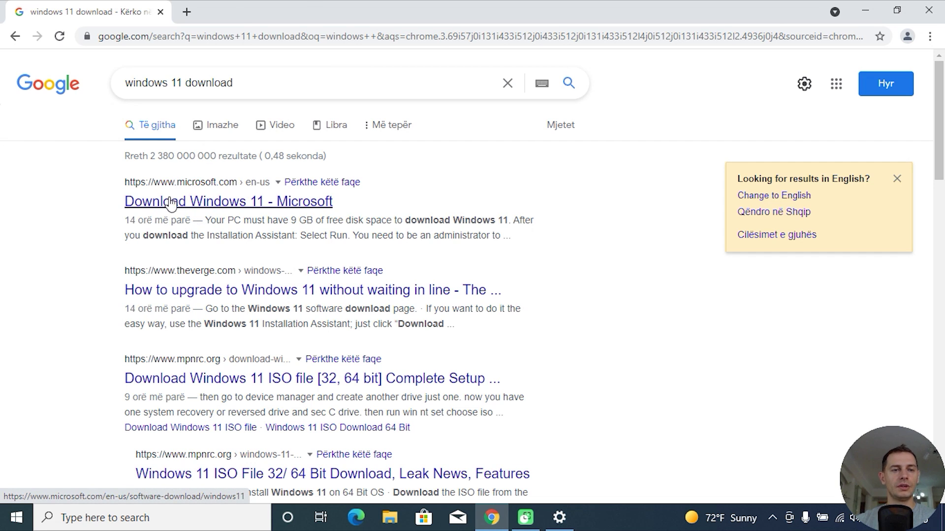
- Download Windows11InstallationAssistant.exe from Microsoft's Download Windows 11 page and run it
middle_click(227, 204)
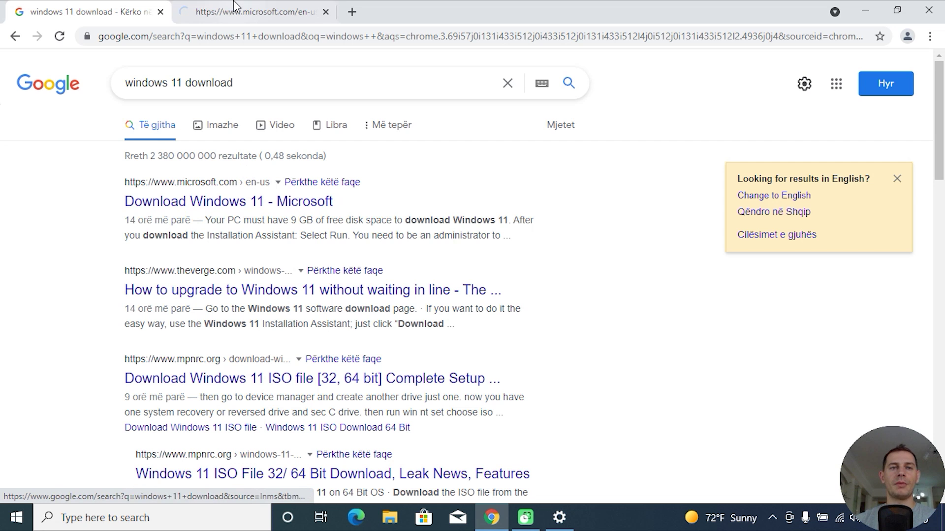
left_click(234, 9)
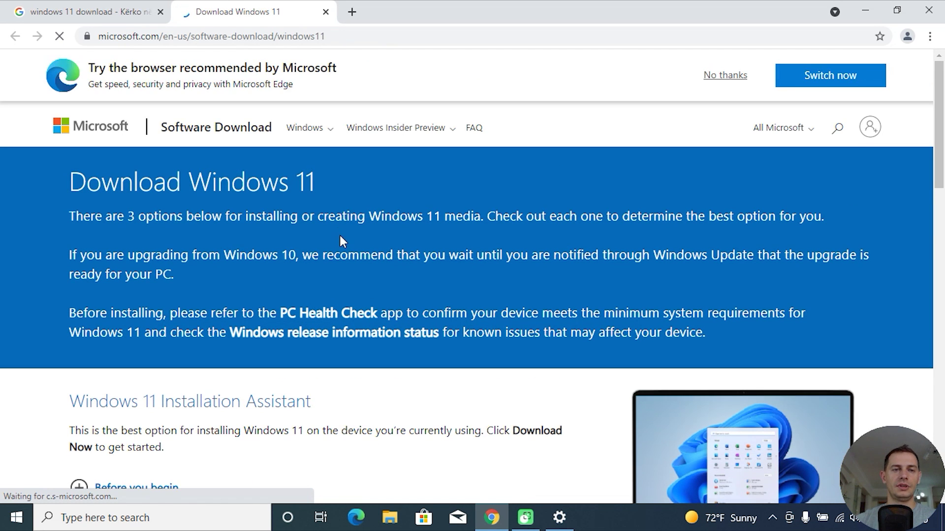
scroll(334, 234, "down", 5)
scroll(369, 234, "down", 1)
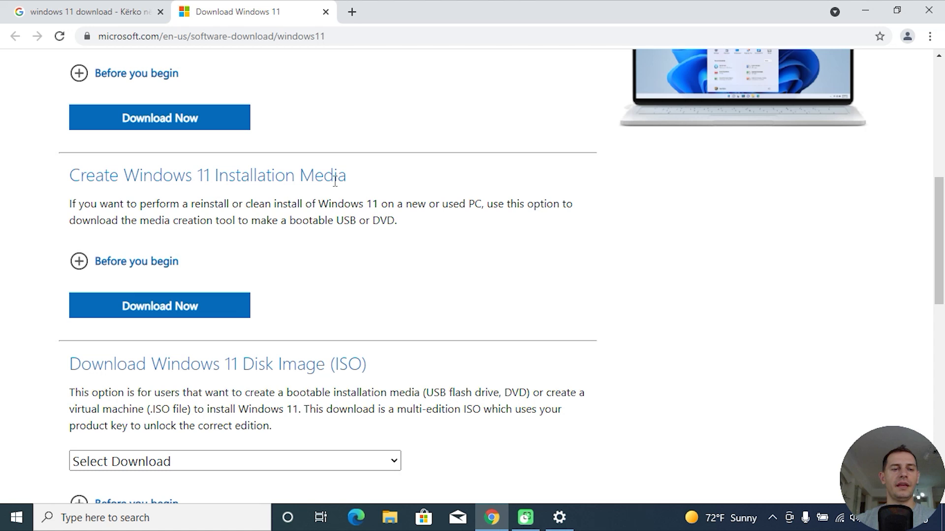
scroll(384, 221, "down", 2)
scroll(386, 219, "up", 4)
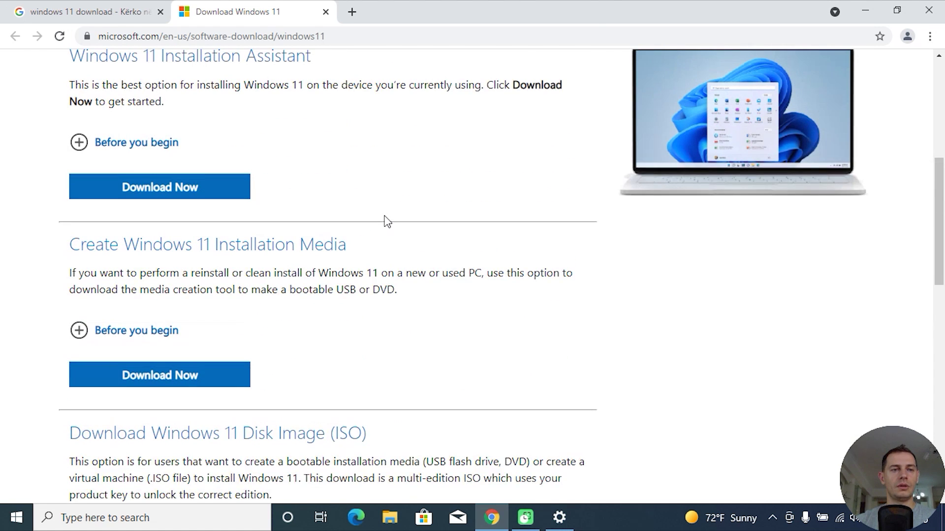
left_click_drag(68, 126, 320, 118)
scroll(392, 229, "down", 1)
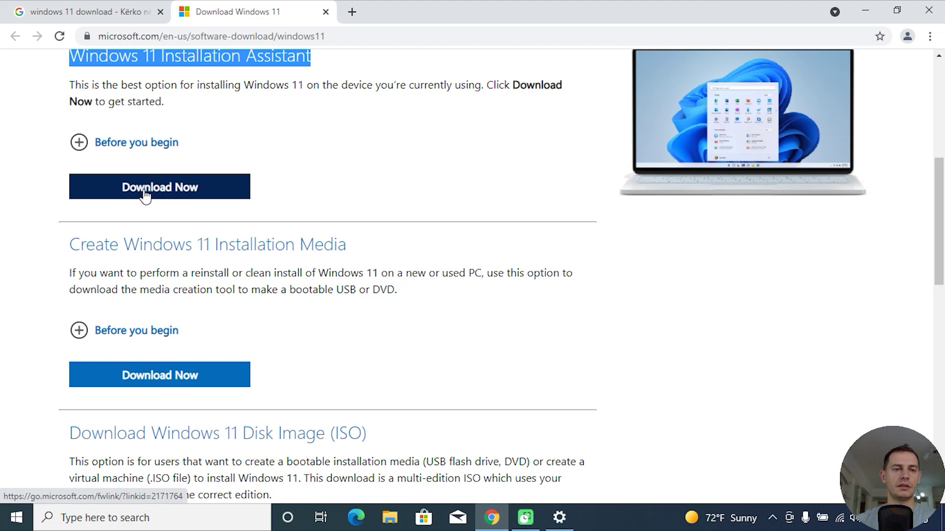
left_click(144, 196)
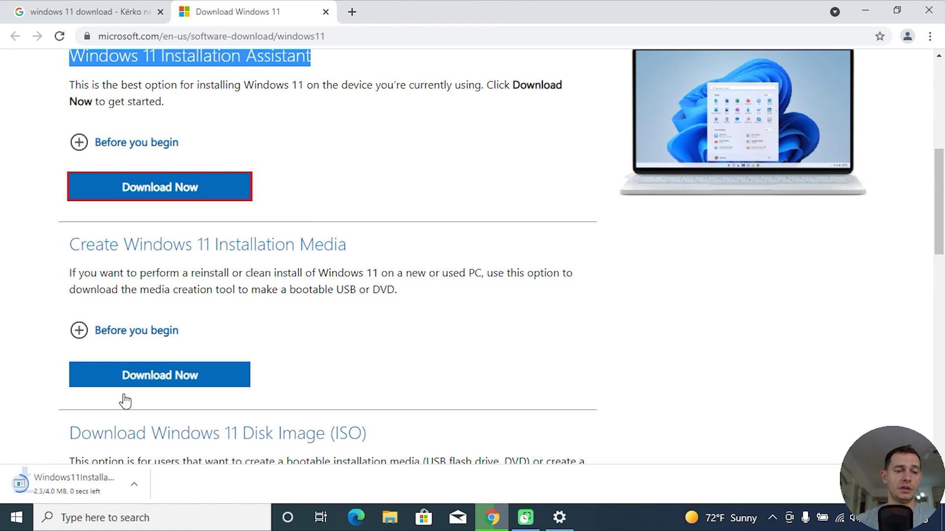
left_click(71, 486)
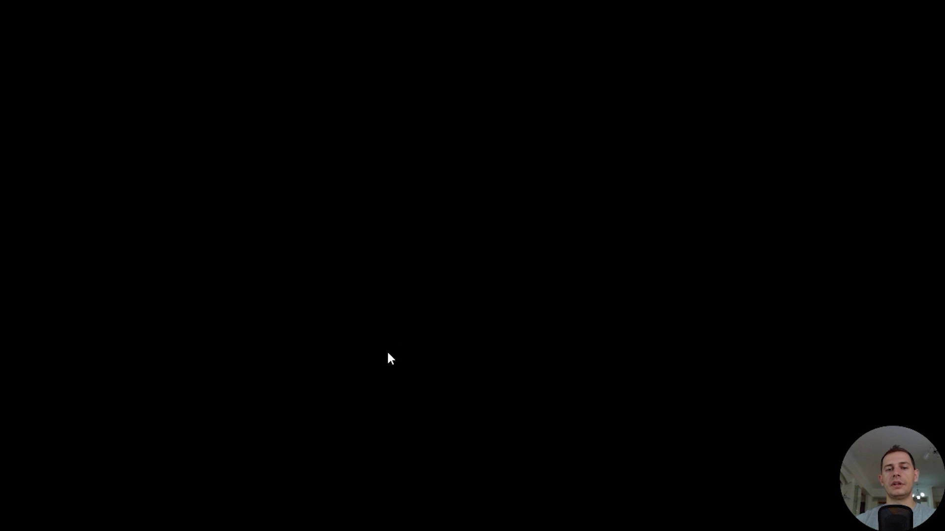
- Allow the Installation Assistant through UAC and choose Accept and install
left_click(548, 295)
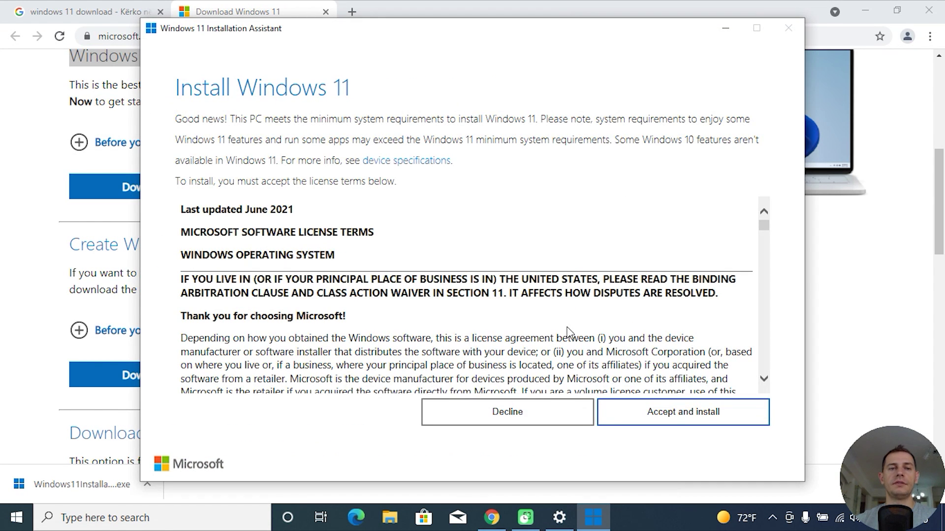
scroll(719, 327, "down", 5)
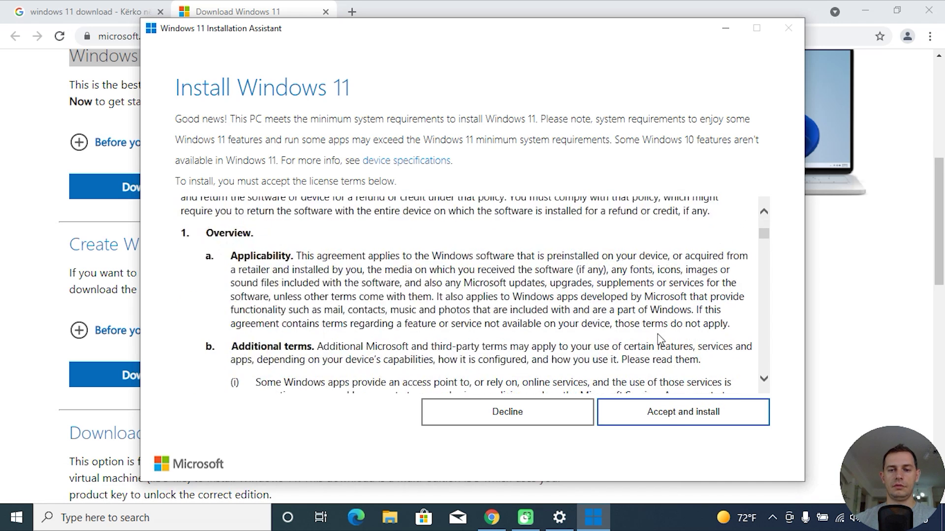
scroll(659, 340, "down", 1)
left_click(675, 416)
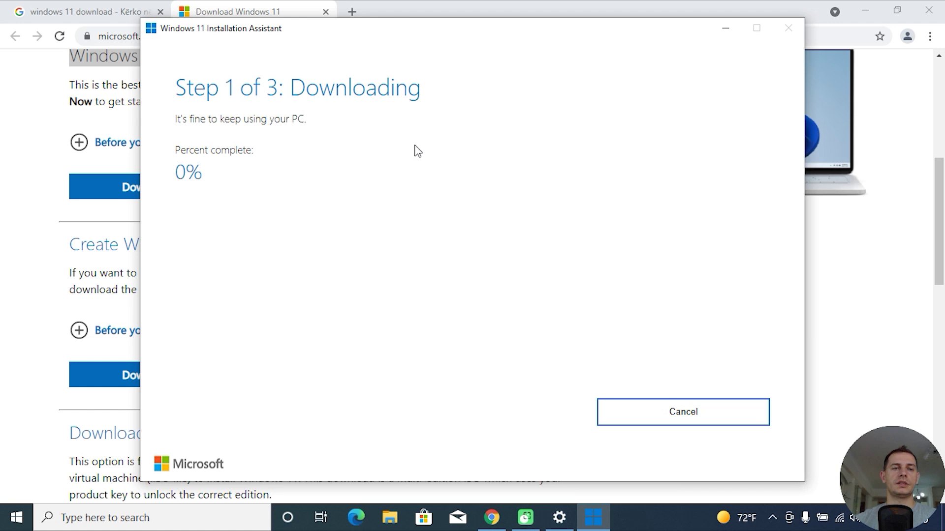
- Download the Media Creation Tool from the Create Windows 11 Installation Media section
left_click_drag(389, 29, 529, 16)
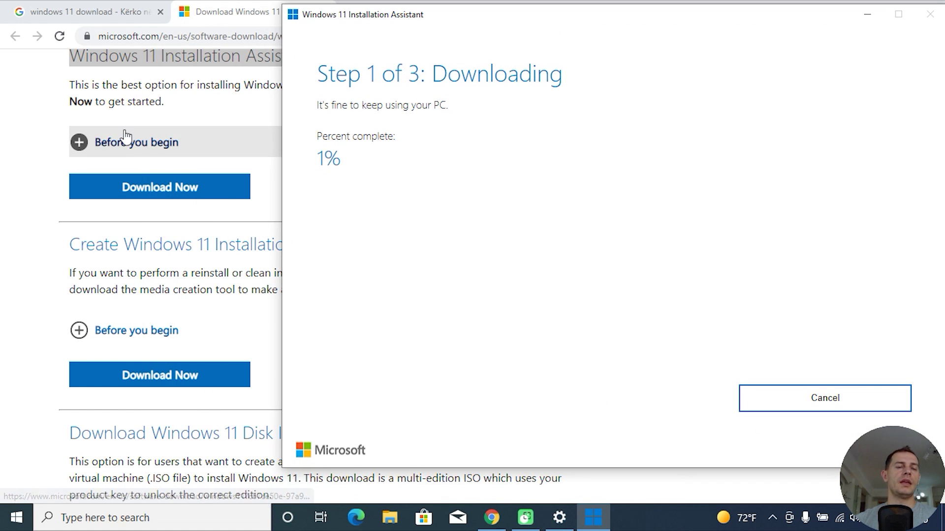
left_click(93, 55)
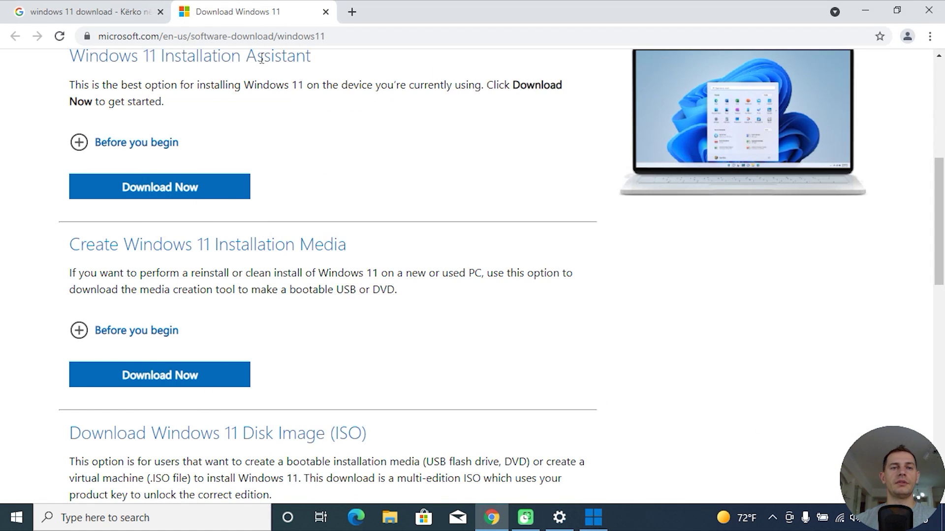
scroll(352, 137, "up", 3)
scroll(338, 238, "down", 4)
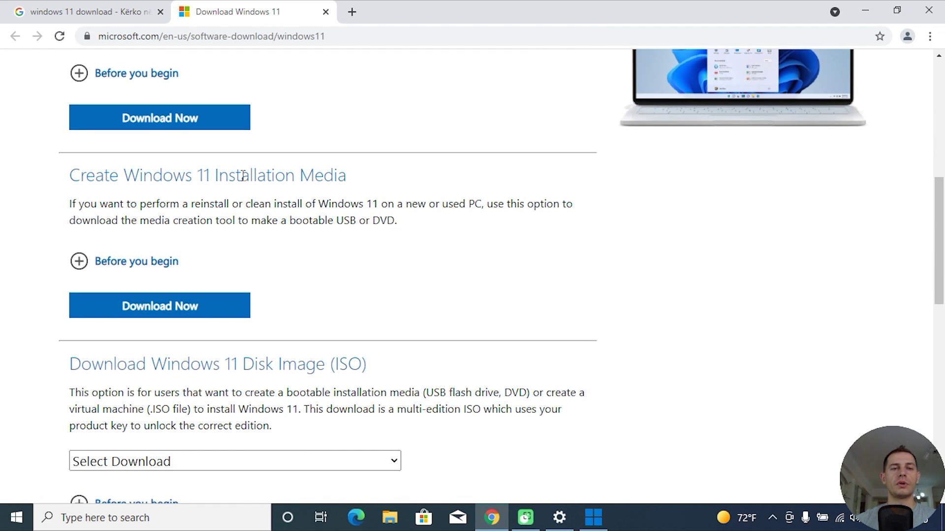
left_click(159, 313)
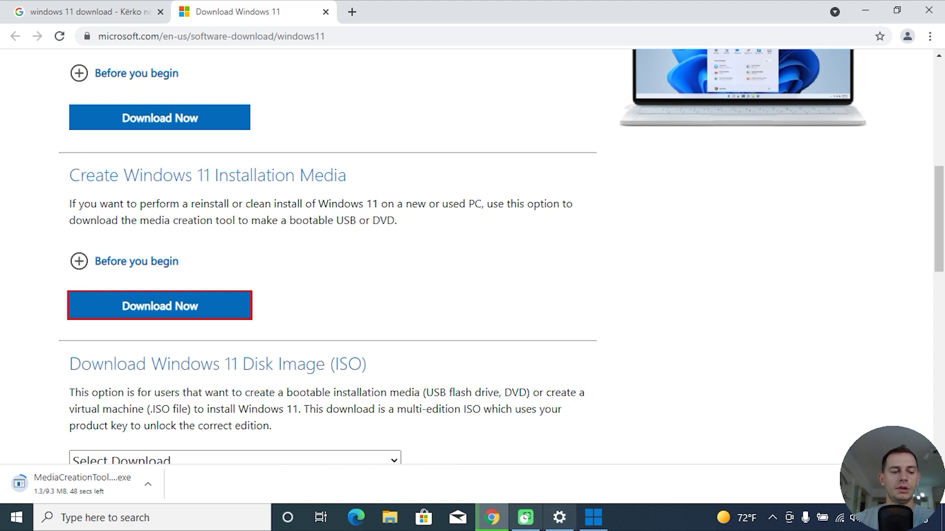
- Bring the Installation Assistant forward and reposition it until Step 3 of 3: Installing
left_click(593, 516)
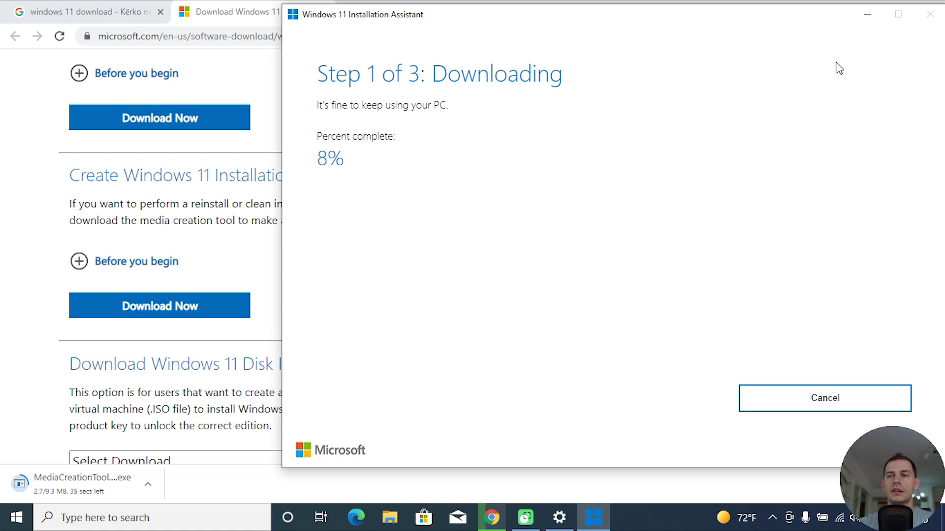
left_click_drag(789, 23, 765, 24)
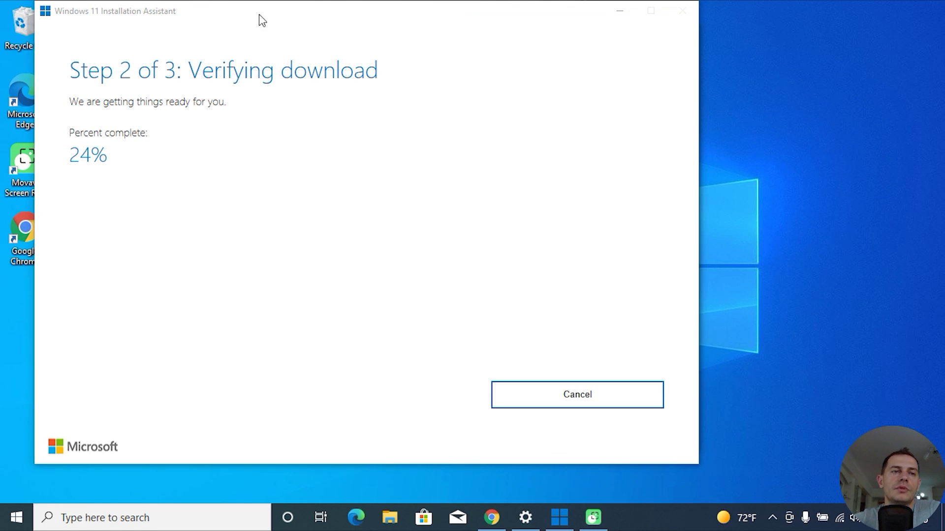
left_click_drag(261, 19, 284, 22)
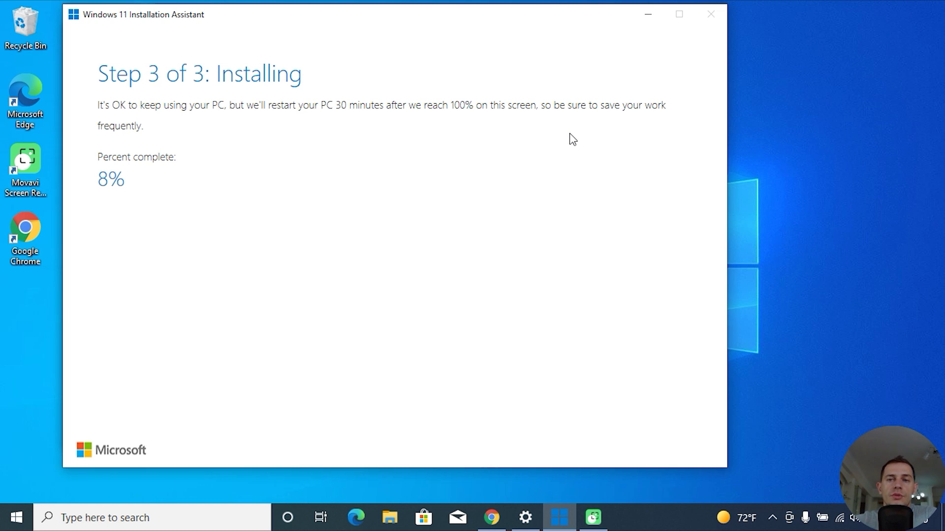
left_click_drag(530, 16, 508, 22)
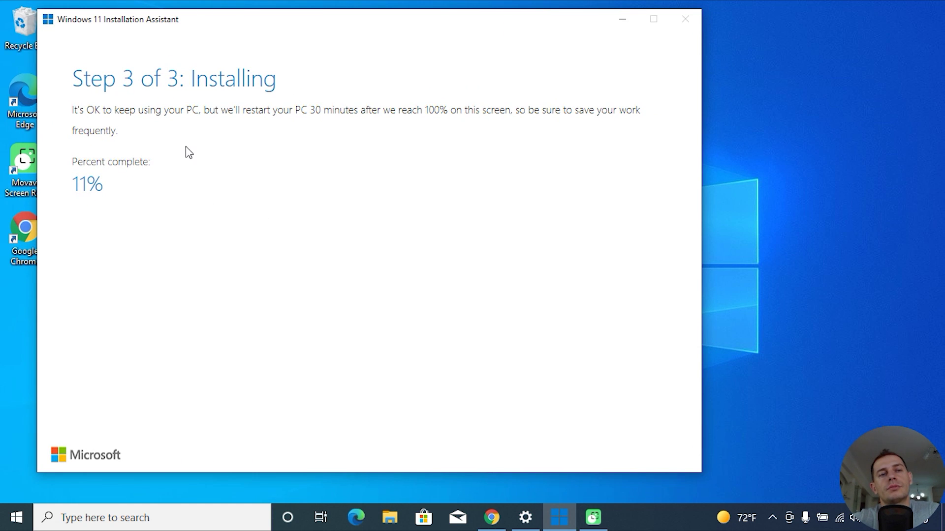
left_click_drag(301, 22, 377, 14)
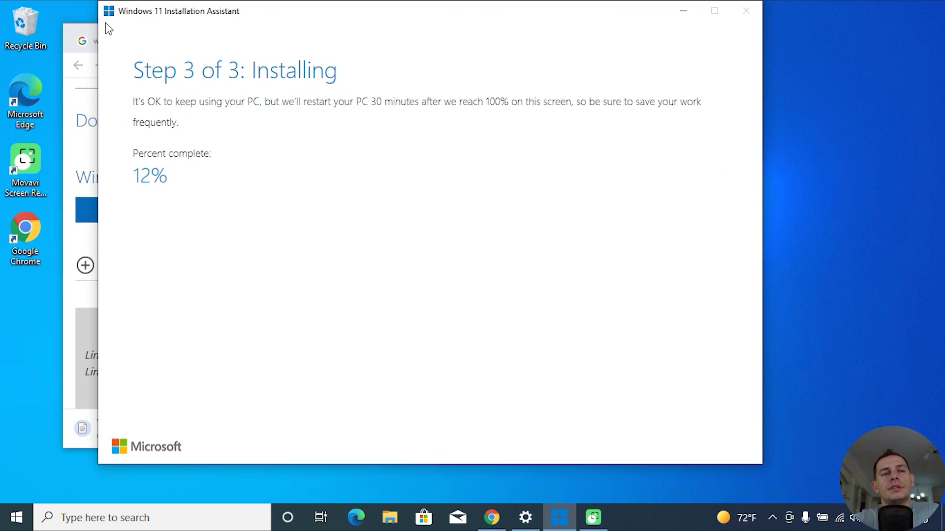
- Close Chrome, choosing Exit despite its unfinished downloads
left_click(69, 26)
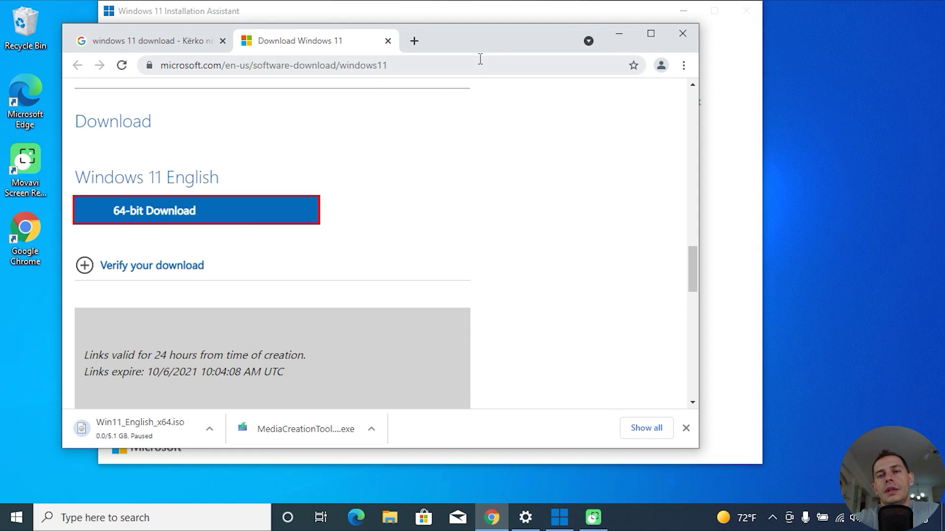
left_click_drag(503, 47, 603, 98)
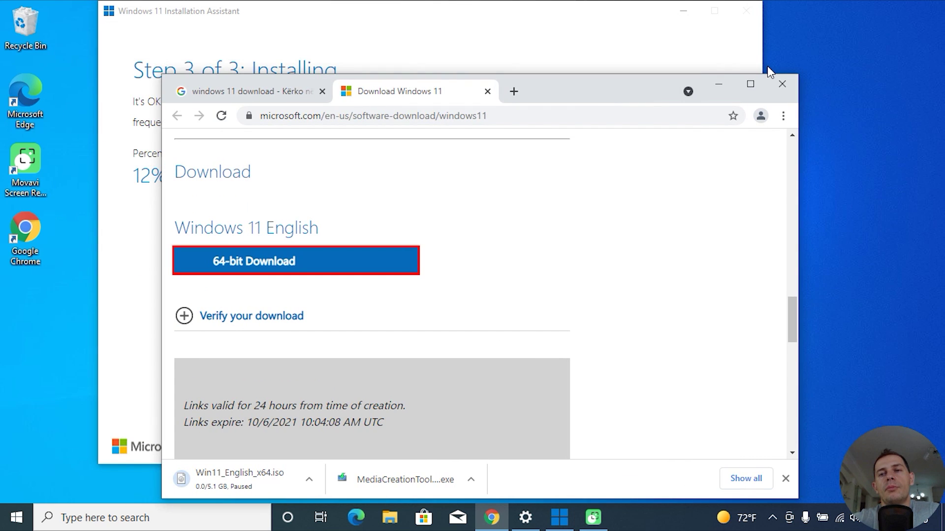
left_click(782, 84)
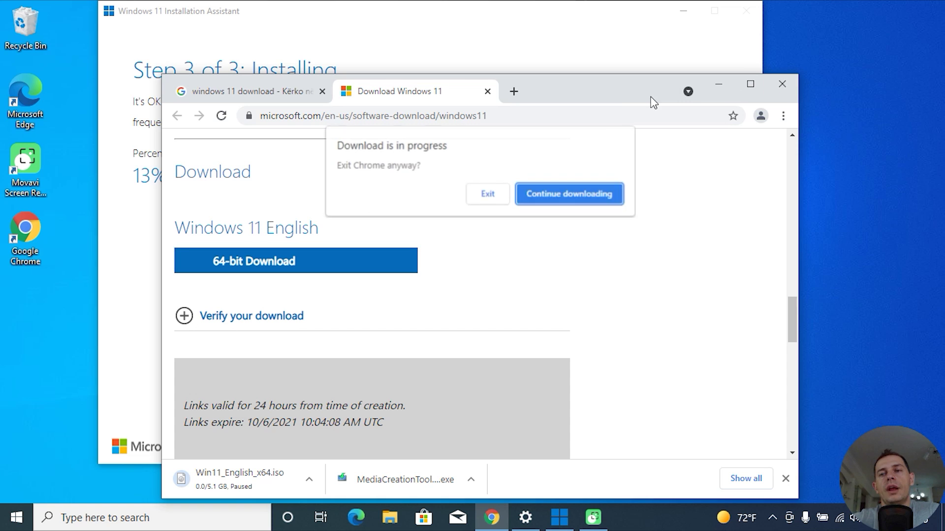
left_click(534, 195)
left_click(782, 86)
left_click(487, 193)
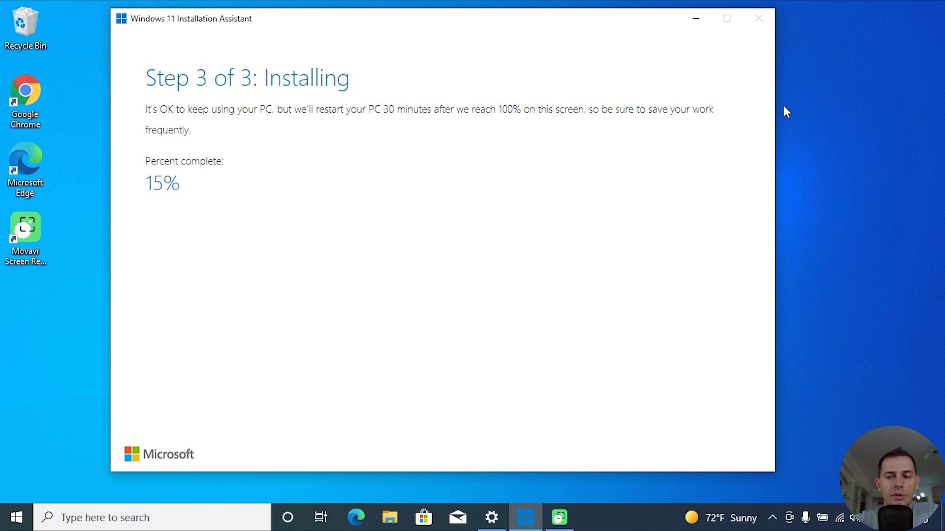
- Refresh the desktop and move the Windows 11 installer window up and to the left
right_click(834, 72)
left_click(832, 108)
mouse_move(255, 26)
left_mouse_down()
mouse_move(233, 20)
mouse_move(245, 32)
left_mouse_up()
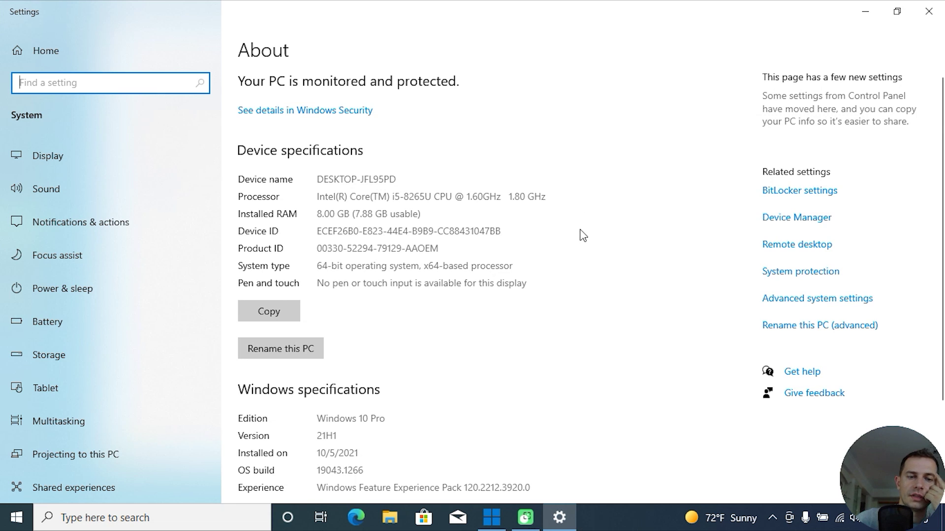
- On the About page, highlight the Windows 10 Pro edition value, then deselect it
scroll(350, 333, "down", 3)
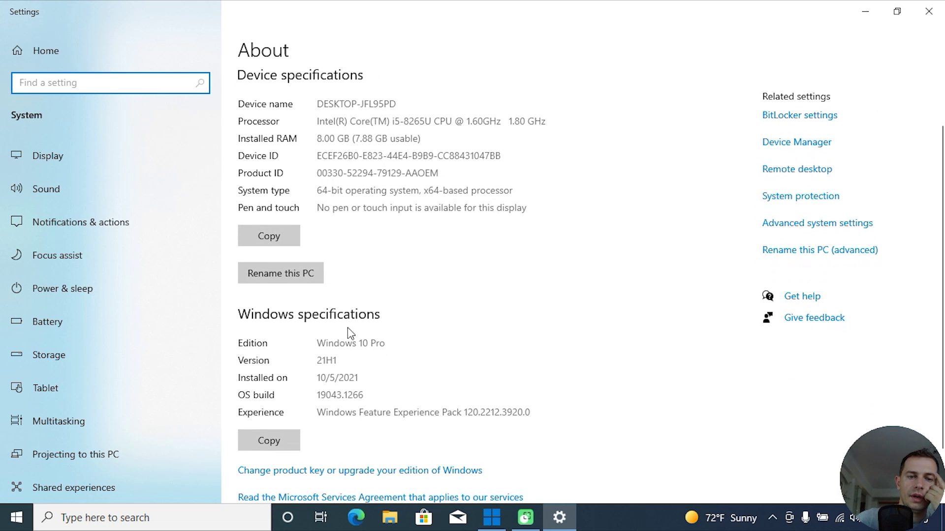
triple_click(410, 345)
left_click(491, 350)
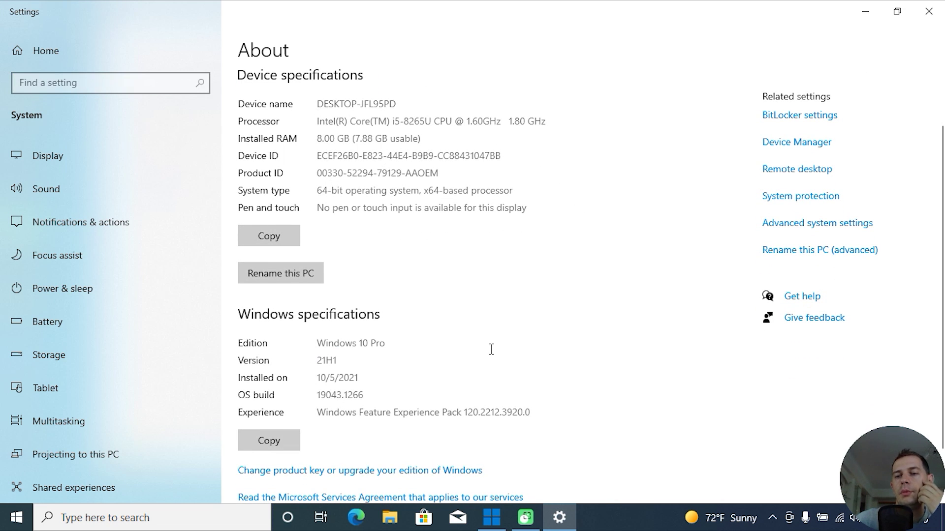